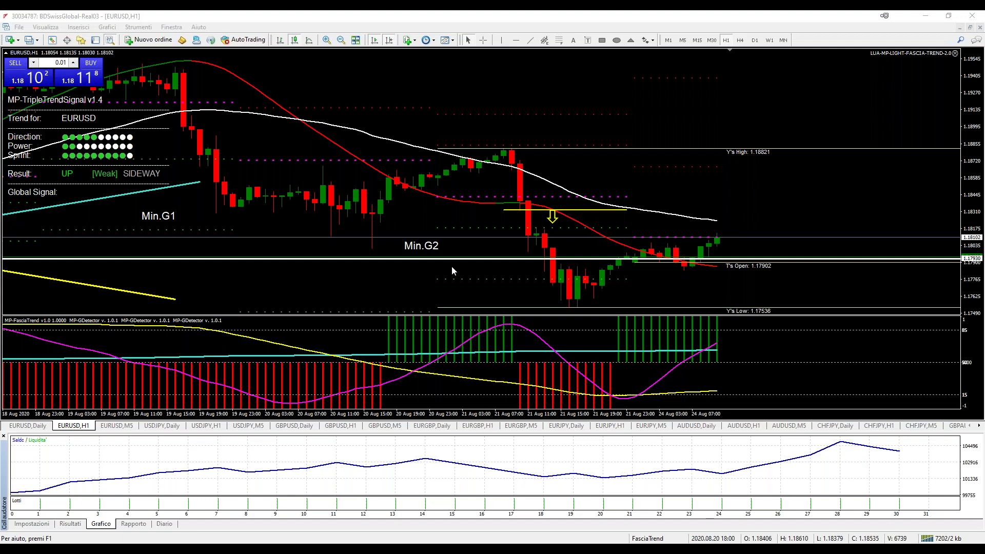
- Shrink the Strategy Tester panel slightly so the EURUSD H1 chart gets more height
{"action": "left_click_drag", "start_coordinate": [513, 434], "coordinate": [519, 454]}
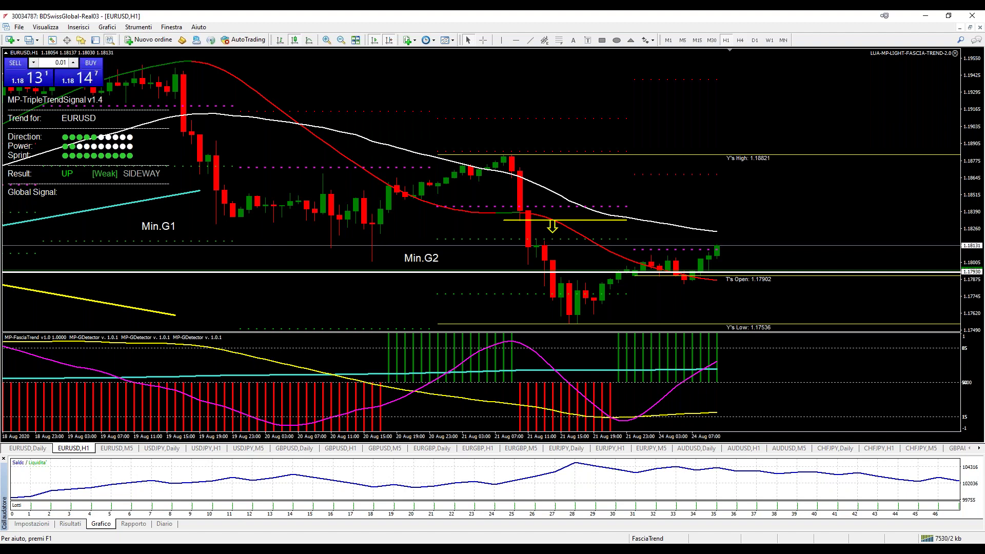
- Show the FasciaTrend order results in an enlarged panel and review orders 51 and 114
{"action": "left_click", "coordinate": [70, 527]}
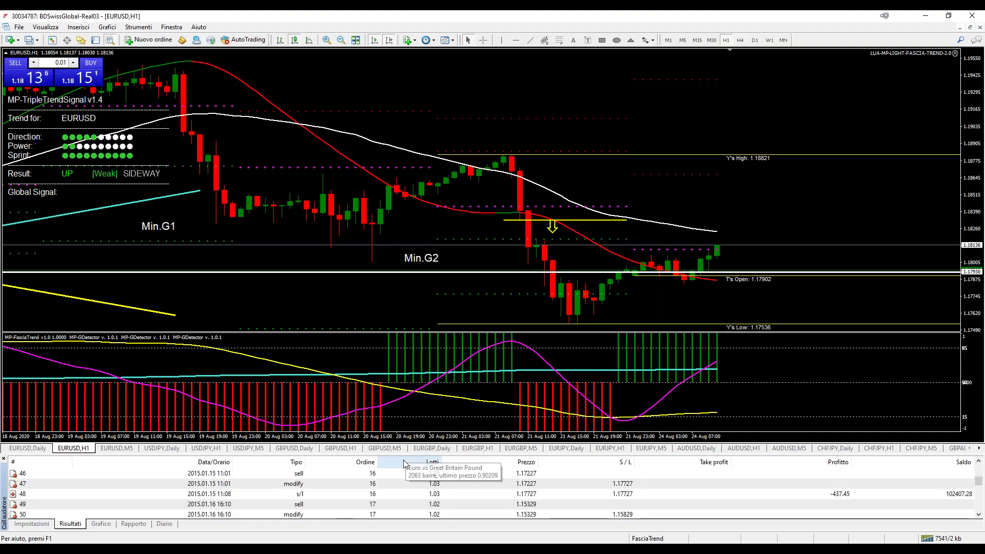
{"action": "left_click_drag", "start_coordinate": [403, 455], "coordinate": [437, 275]}
{"action": "left_click", "coordinate": [855, 349]}
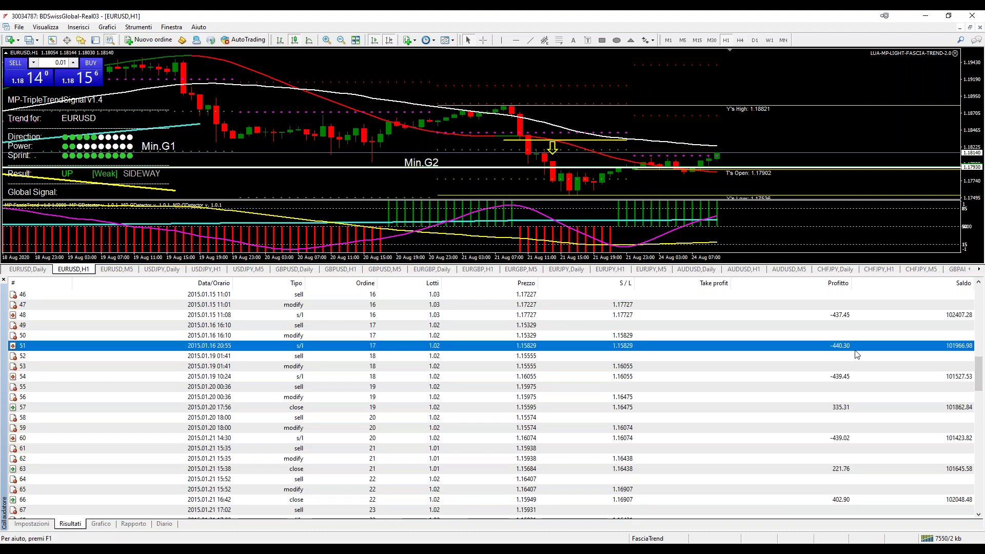
{"action": "scroll", "coordinate": [793, 374], "scroll_direction": "down", "scroll_amount": 18}
{"action": "left_click", "coordinate": [823, 428]}
{"action": "scroll", "coordinate": [777, 446], "scroll_direction": "down", "scroll_amount": 7}
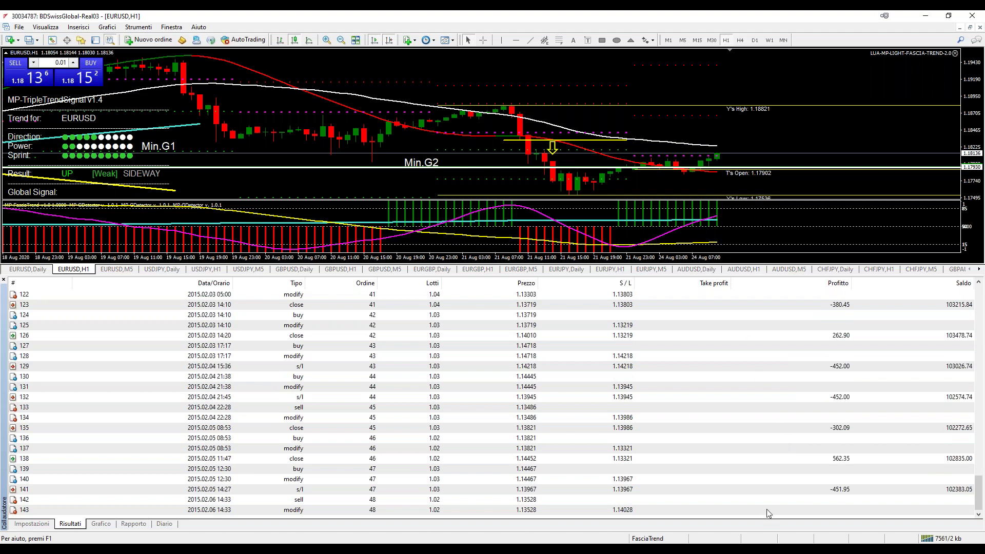
- Review orders 6 and 138, then return to the backtest balance graph
{"action": "scroll", "coordinate": [769, 460], "scroll_direction": "up", "scroll_amount": 20}
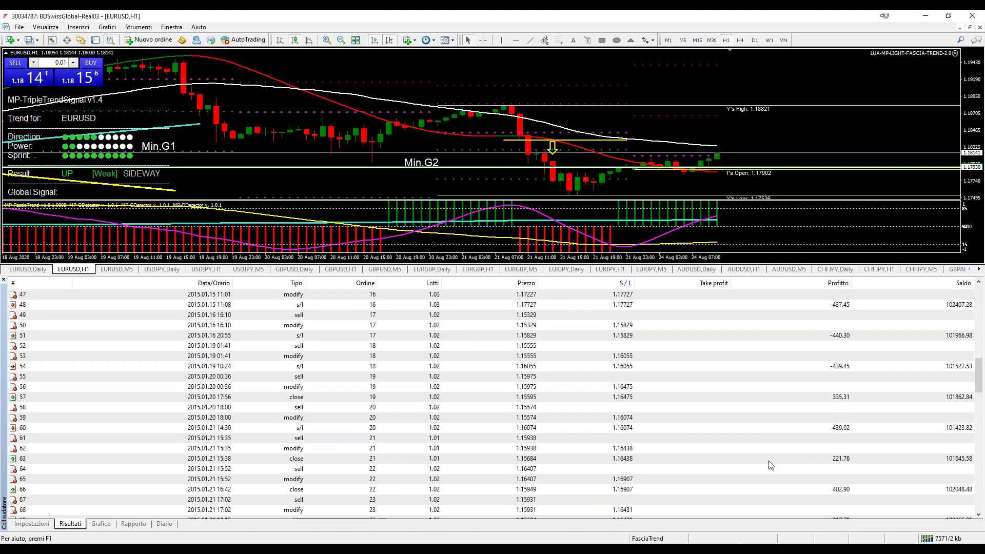
{"action": "scroll", "coordinate": [770, 464], "scroll_direction": "up", "scroll_amount": 15}
{"action": "left_click", "coordinate": [779, 346]}
{"action": "scroll", "coordinate": [785, 359], "scroll_direction": "down", "scroll_amount": 20}
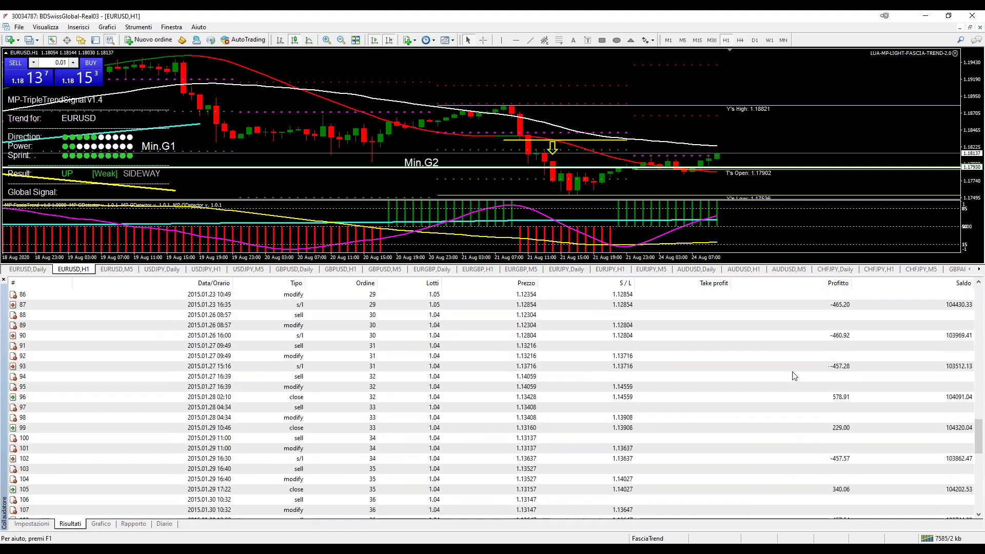
{"action": "scroll", "coordinate": [794, 376], "scroll_direction": "up", "scroll_amount": 20}
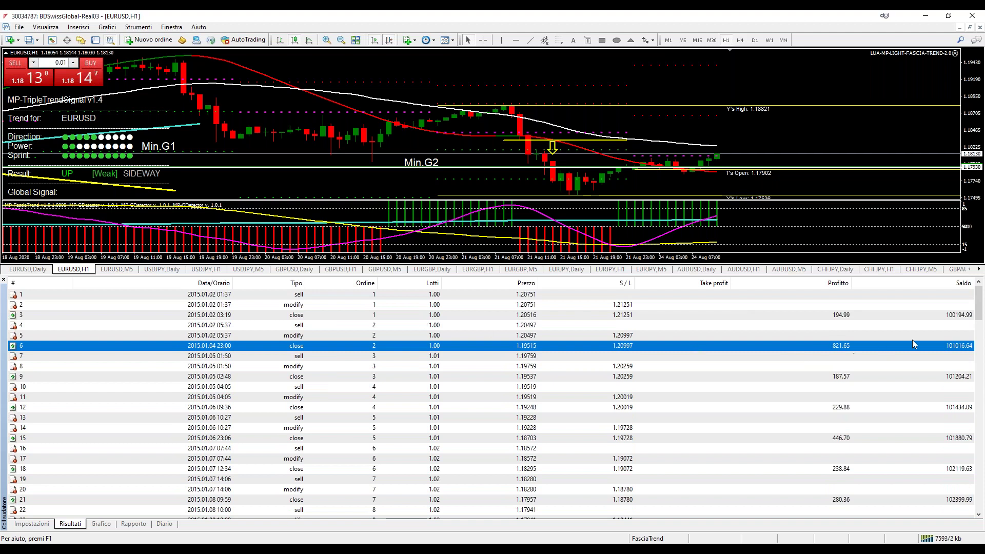
{"action": "scroll", "coordinate": [765, 452], "scroll_direction": "down", "scroll_amount": 17}
{"action": "scroll", "coordinate": [766, 455], "scroll_direction": "down", "scroll_amount": 17}
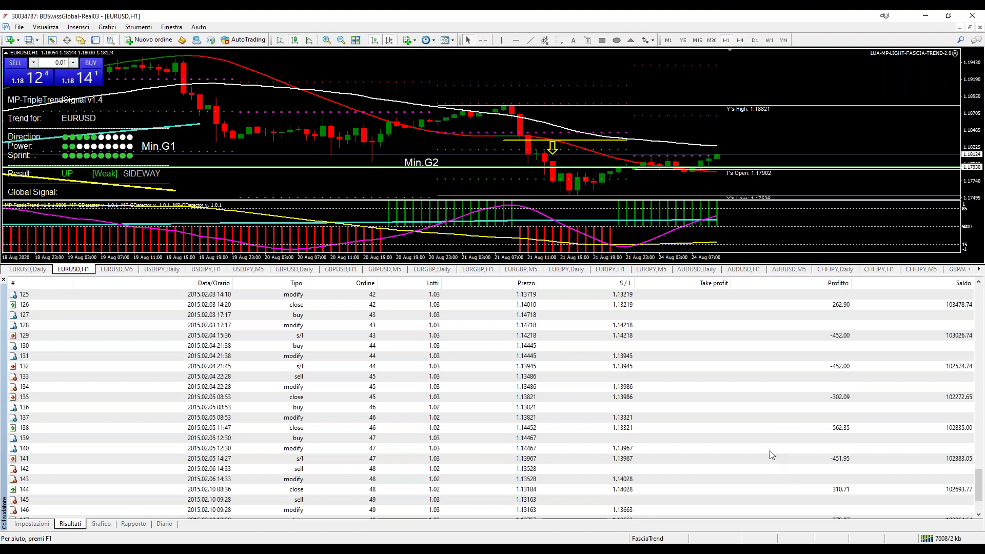
{"action": "left_click", "coordinate": [768, 431]}
{"action": "scroll", "coordinate": [772, 442], "scroll_direction": "down", "scroll_amount": 2}
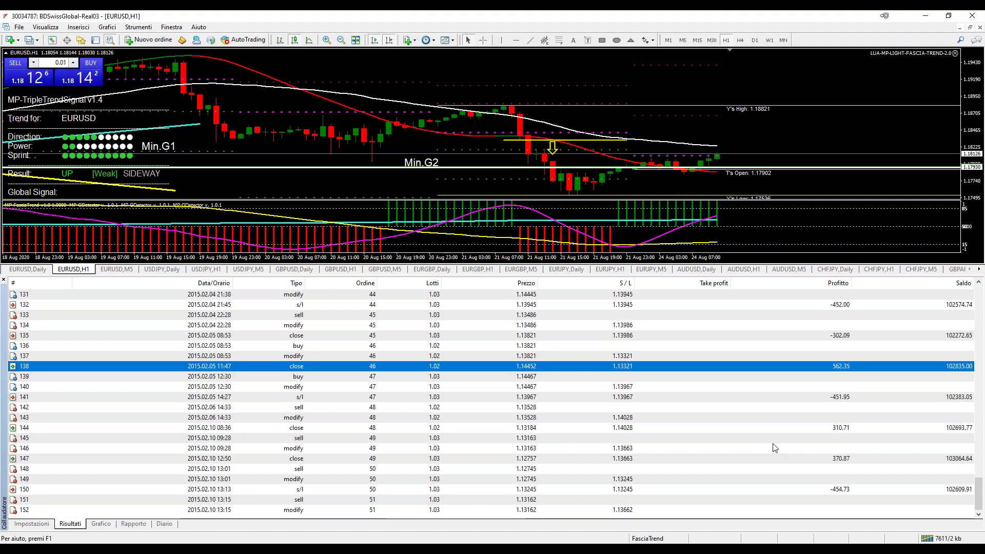
{"action": "left_click", "coordinate": [100, 524]}
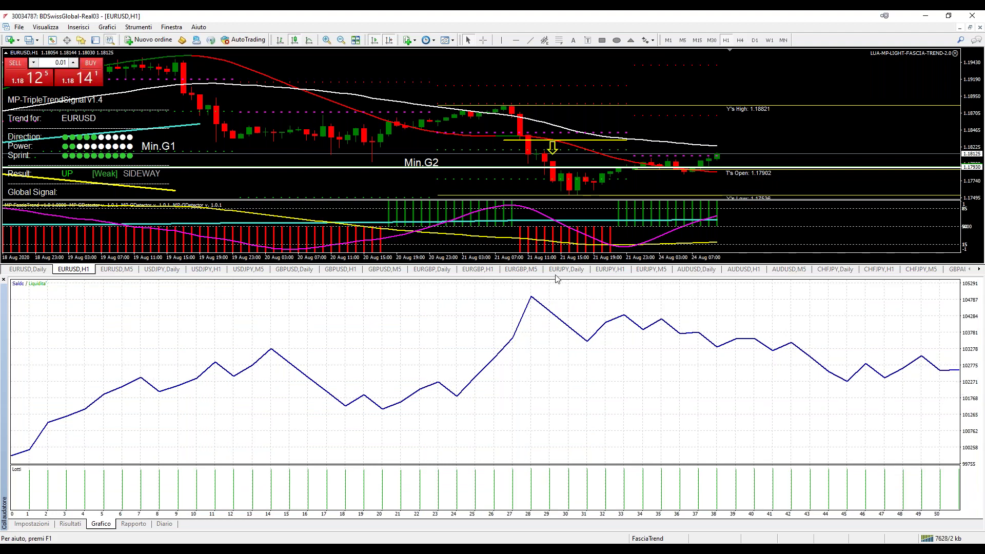
- Drop the Strategy Tester panel back near the bottom so the annotated EURUSD H1 chart dominates
{"action": "left_click_drag", "start_coordinate": [476, 277], "coordinate": [550, 460]}
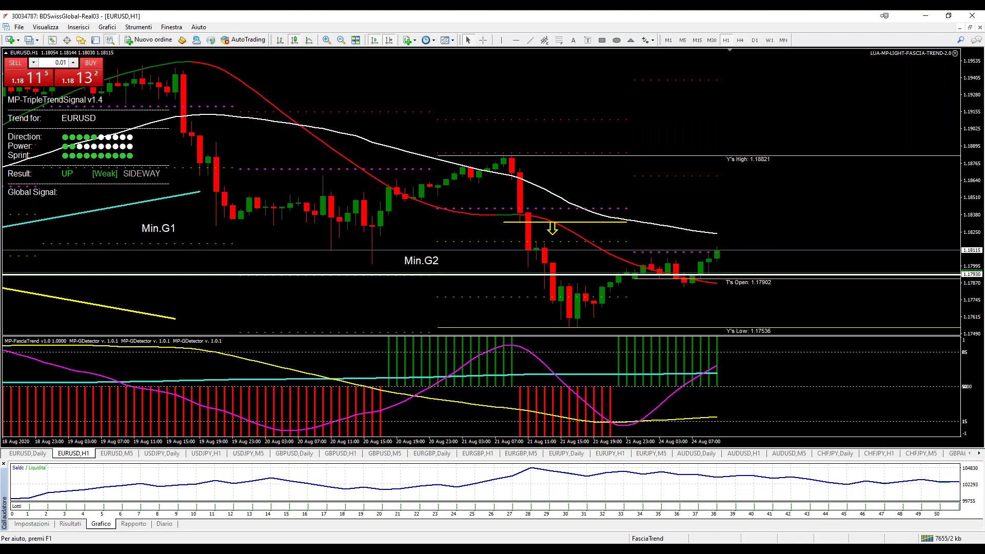
- On EURGBP H1, measure down from the latest candle and read dates and prices with the crosshair
{"action": "left_click", "coordinate": [482, 454]}
{"action": "middle_click", "coordinate": [737, 149]}
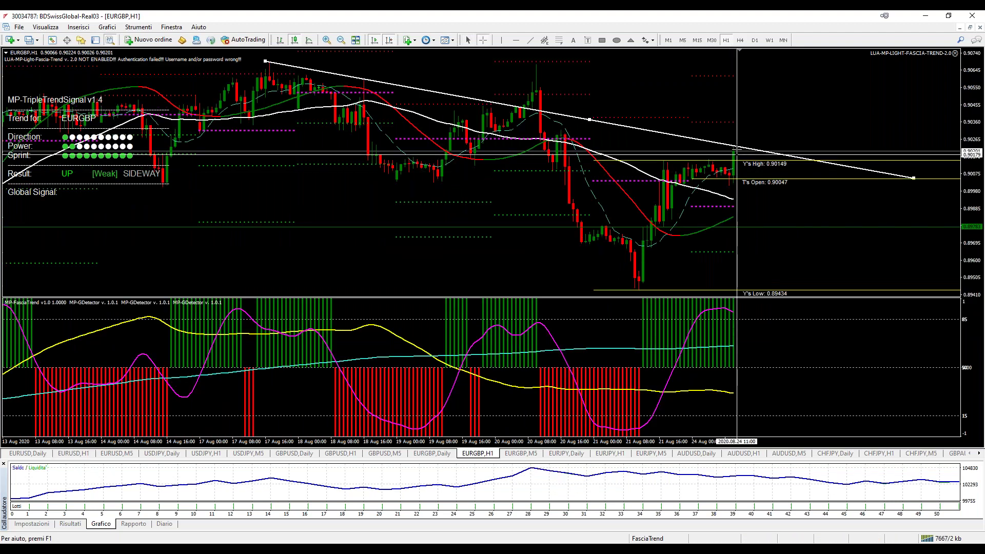
{"action": "left_click_drag", "start_coordinate": [738, 150], "coordinate": [846, 258]}
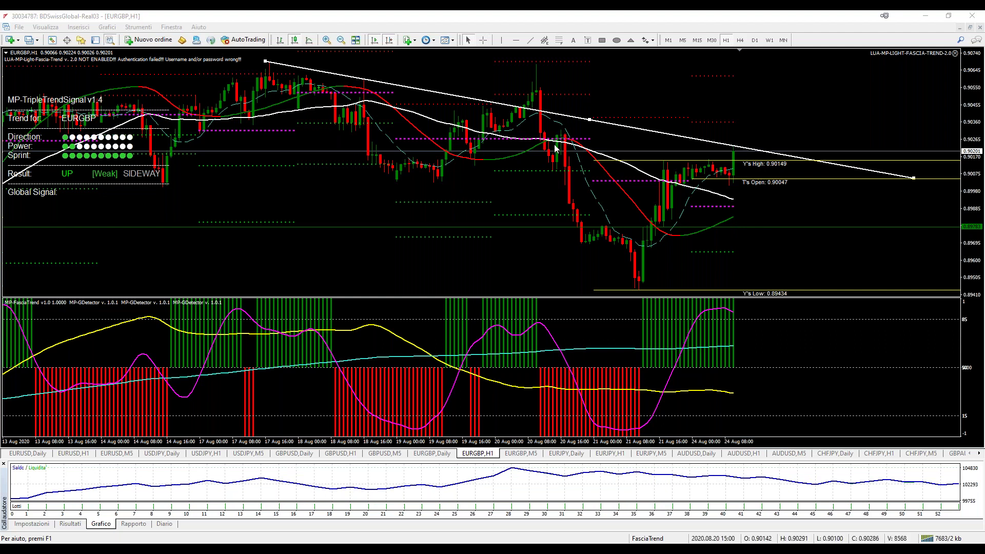
{"action": "left_click", "coordinate": [584, 123]}
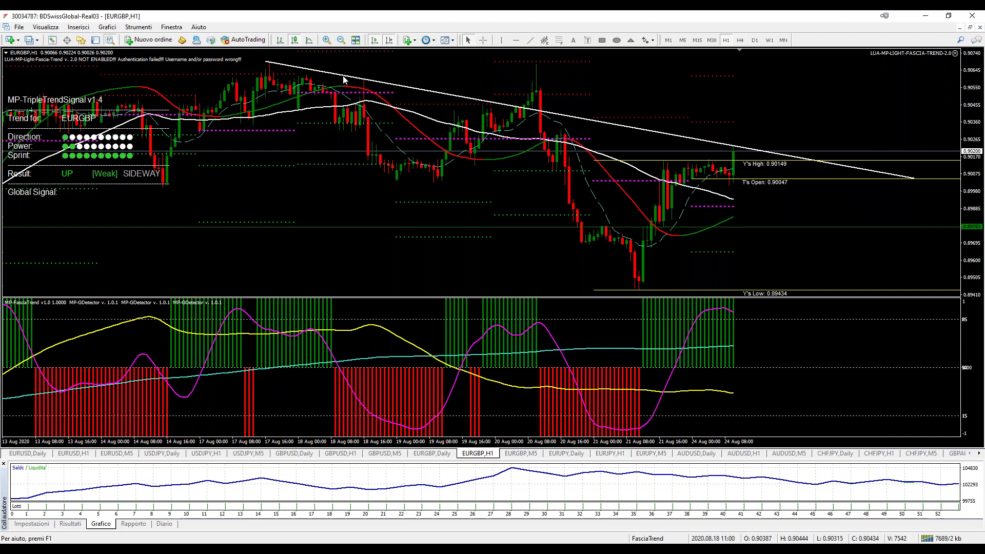
{"action": "middle_click", "coordinate": [518, 84]}
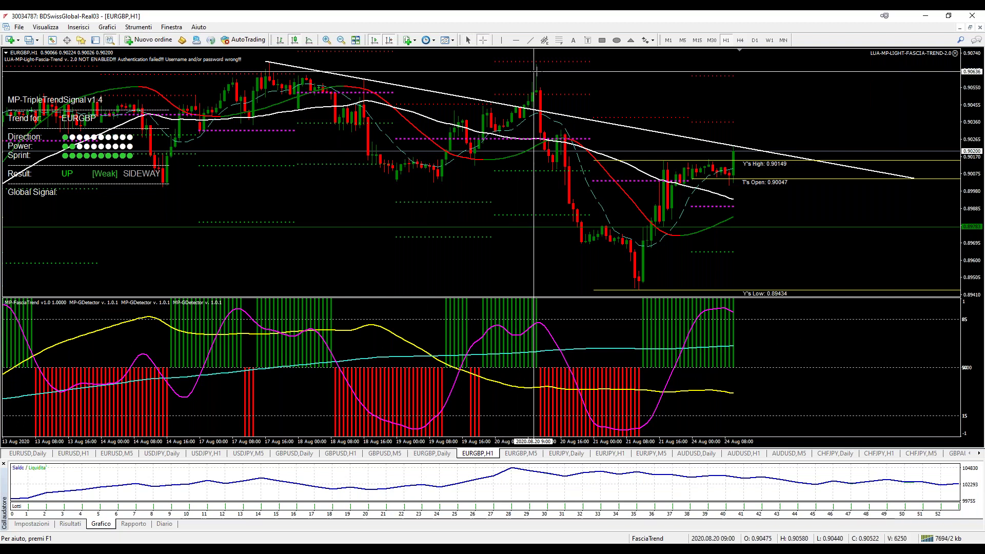
{"action": "left_click", "coordinate": [587, 133]}
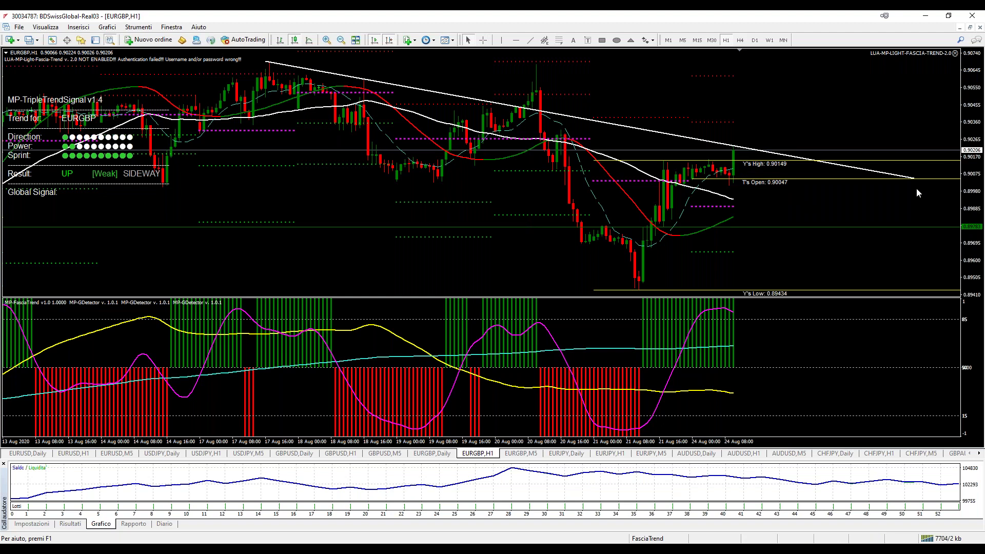
- Measure from the latest EURGBP H1 bar into the indicator pane and in price, then view EURGBP M5
{"action": "middle_click", "coordinate": [735, 155]}
{"action": "left_click_drag", "start_coordinate": [736, 313], "coordinate": [852, 416]}
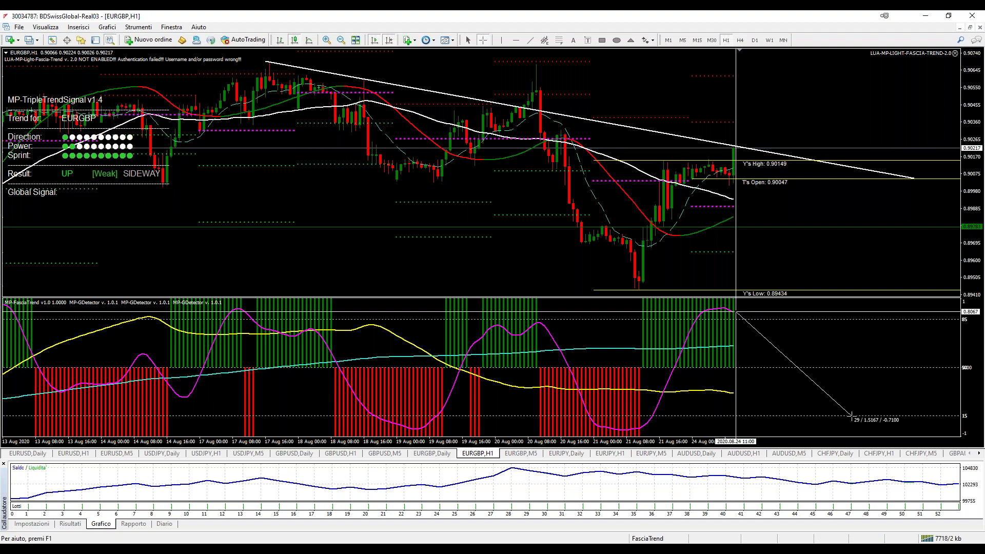
{"action": "left_click_drag", "start_coordinate": [852, 416], "coordinate": [852, 416]}
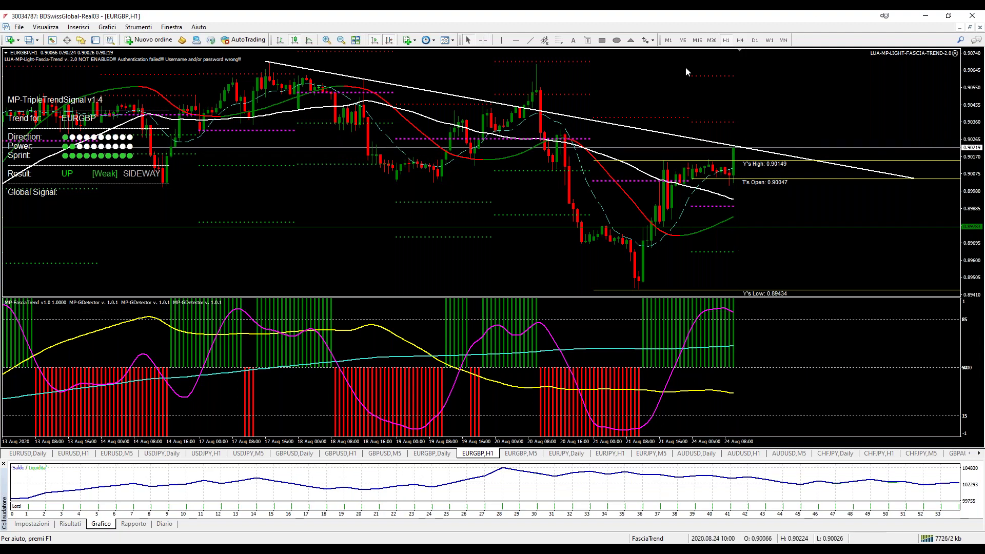
{"action": "middle_click", "coordinate": [736, 146]}
{"action": "left_click_drag", "start_coordinate": [736, 146], "coordinate": [744, 208]}
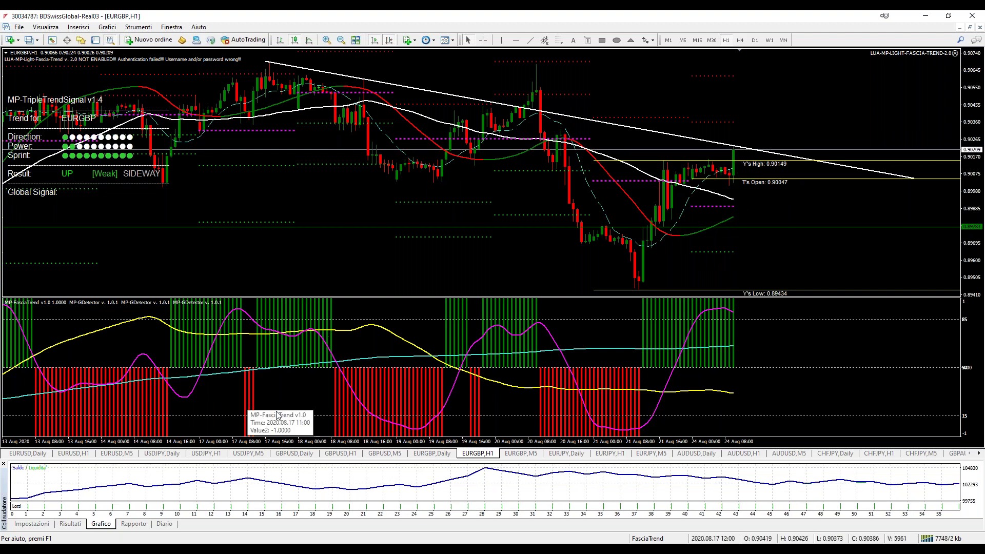
{"action": "left_click", "coordinate": [521, 453]}
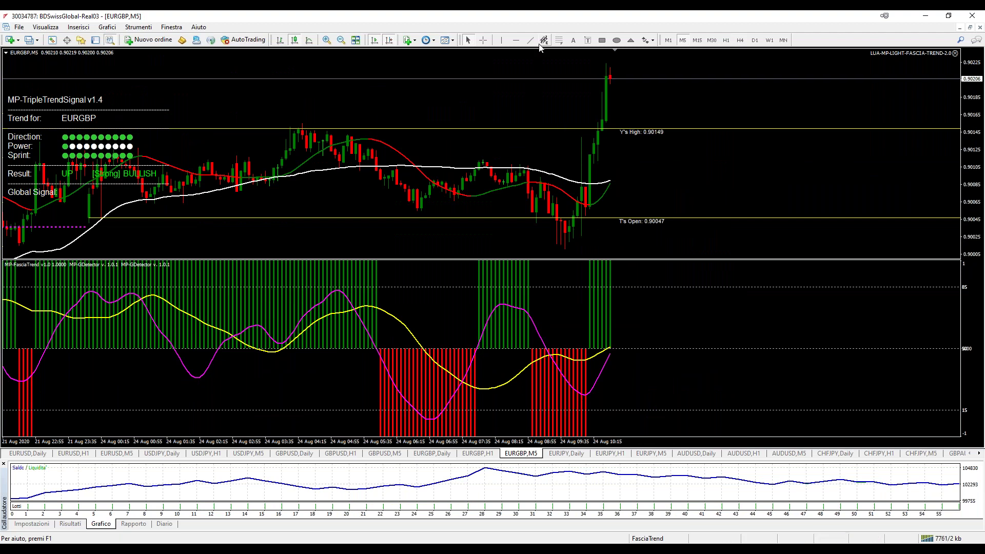
{"action": "left_click", "coordinate": [560, 40]}
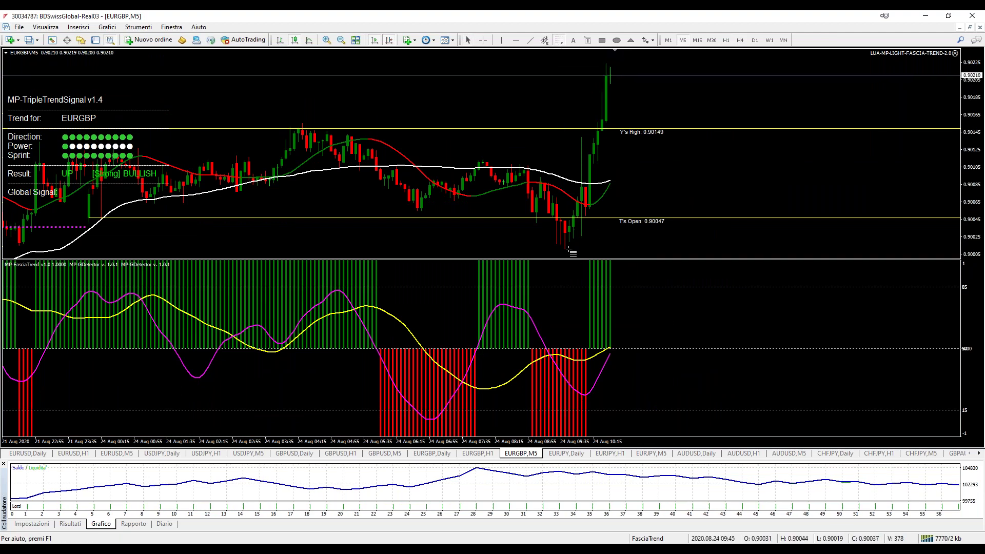
{"action": "left_click_drag", "start_coordinate": [568, 250], "coordinate": [633, 65]}
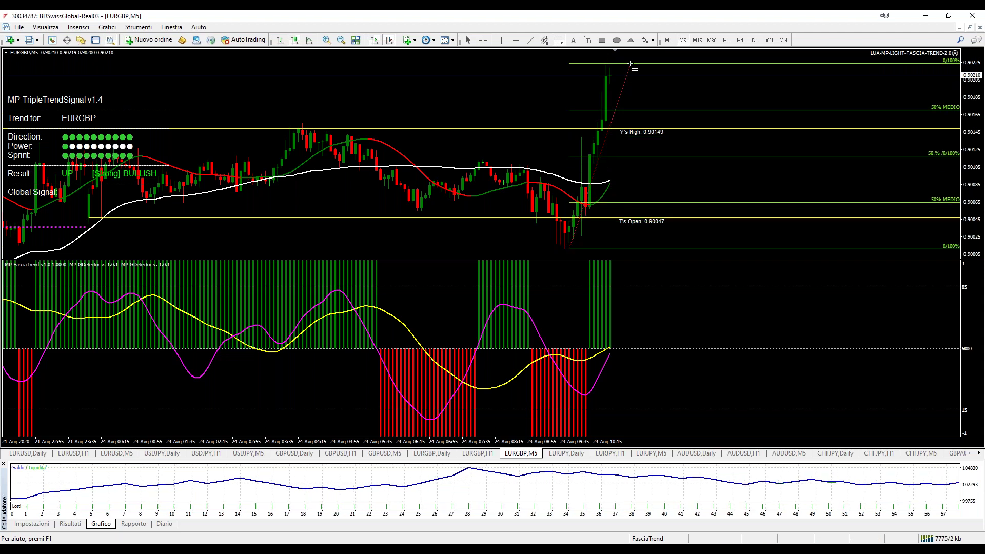
{"action": "middle_click", "coordinate": [602, 123]}
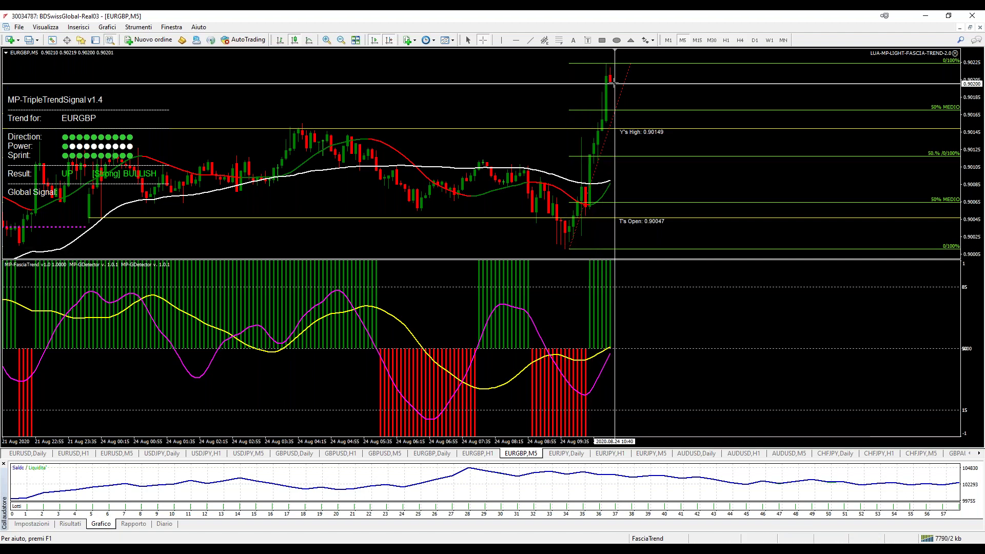
{"action": "left_click_drag", "start_coordinate": [610, 81], "coordinate": [566, 246]}
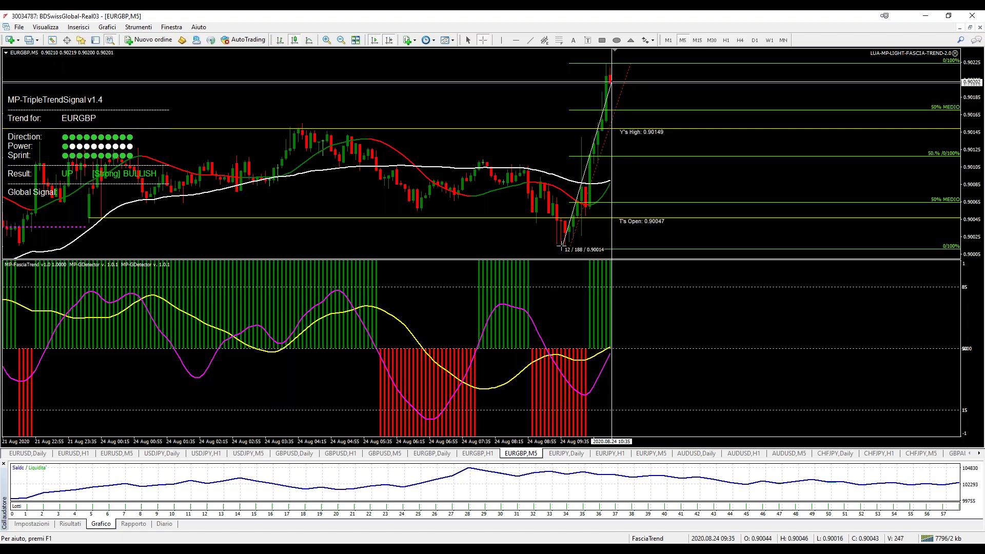
{"action": "middle_click", "coordinate": [563, 217]}
{"action": "left_click_drag", "start_coordinate": [565, 217], "coordinate": [563, 217]}
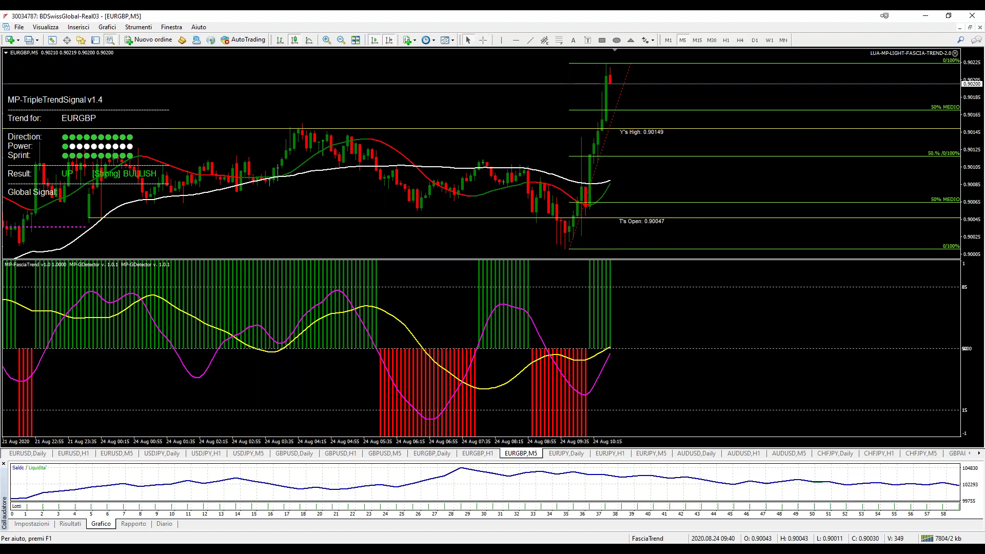
{"action": "middle_click", "coordinate": [565, 215]}
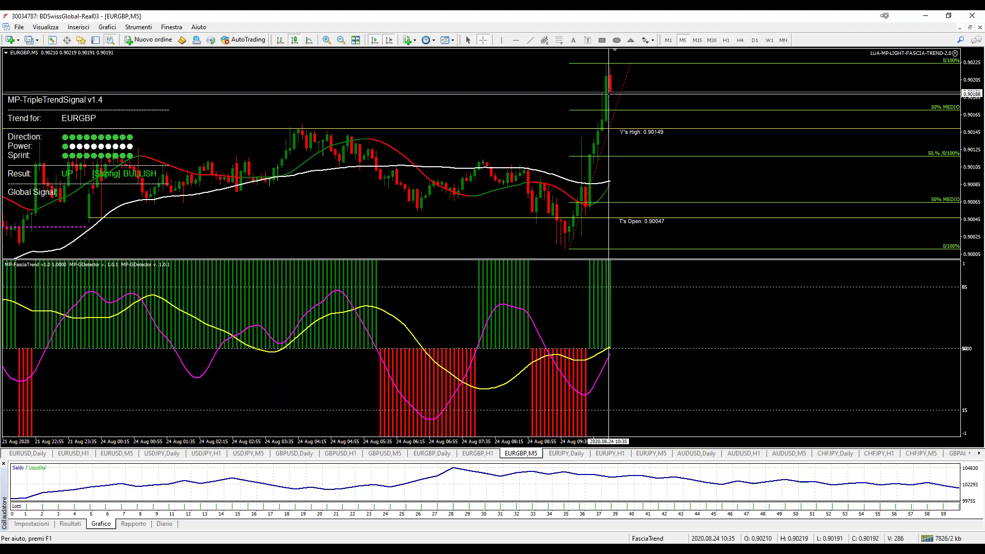
{"action": "mouse_move", "coordinate": [609, 95]}
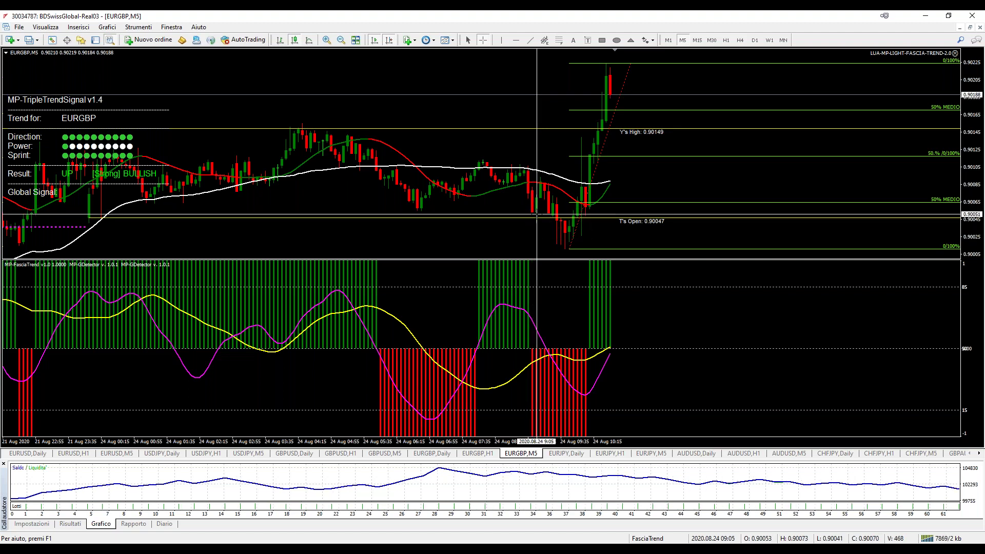
{"action": "left_click_drag", "start_coordinate": [538, 210], "coordinate": [613, 61]}
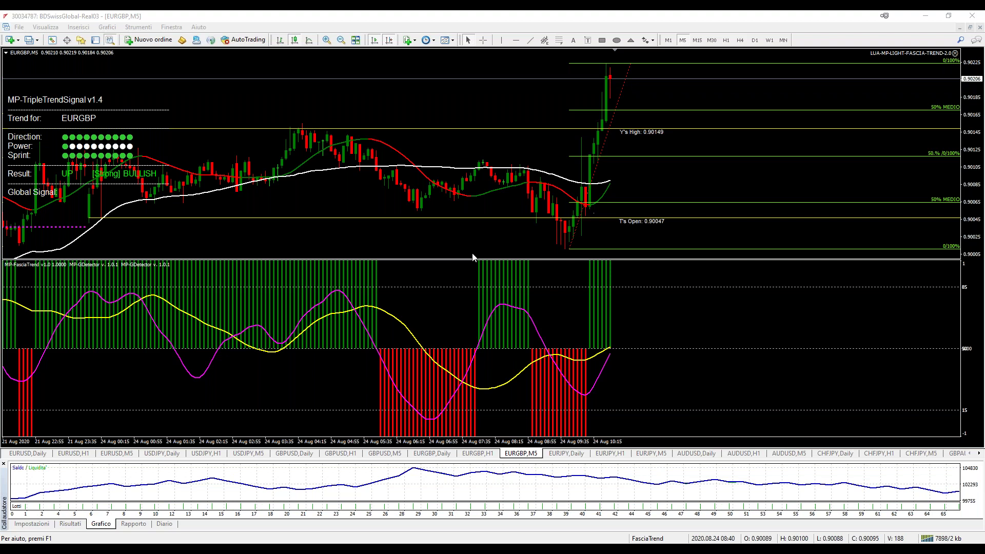
{"action": "left_click", "coordinate": [476, 456]}
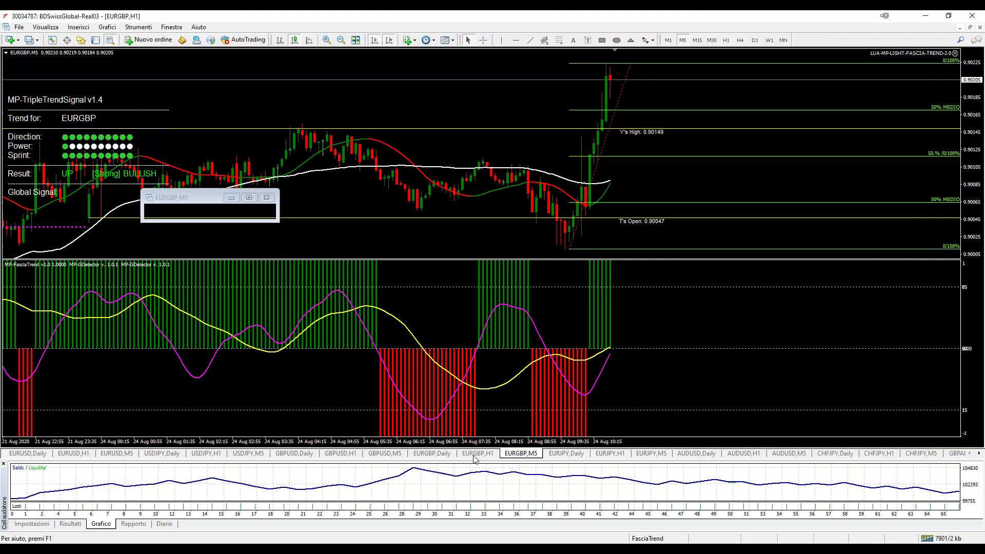
{"action": "middle_click", "coordinate": [741, 144]}
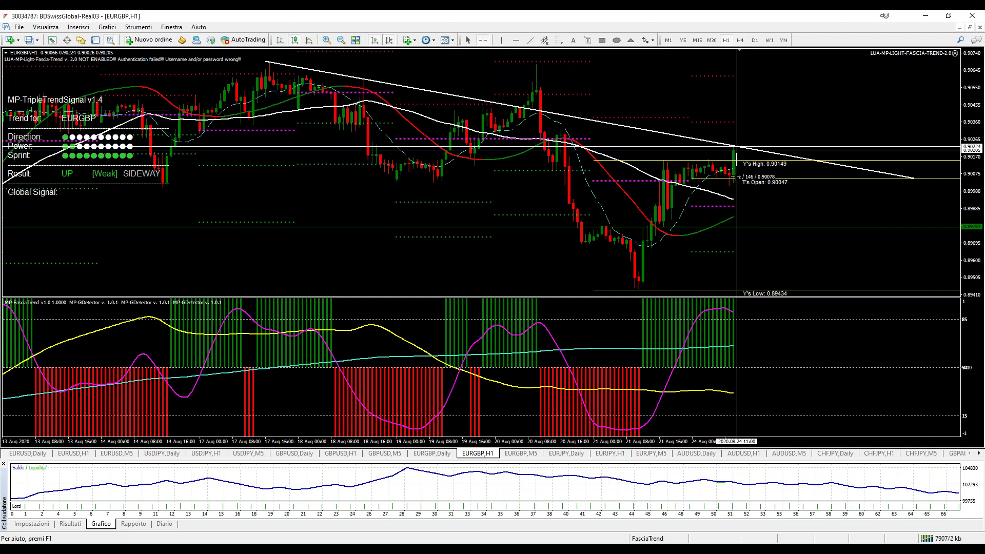
{"action": "left_click", "coordinate": [520, 454]}
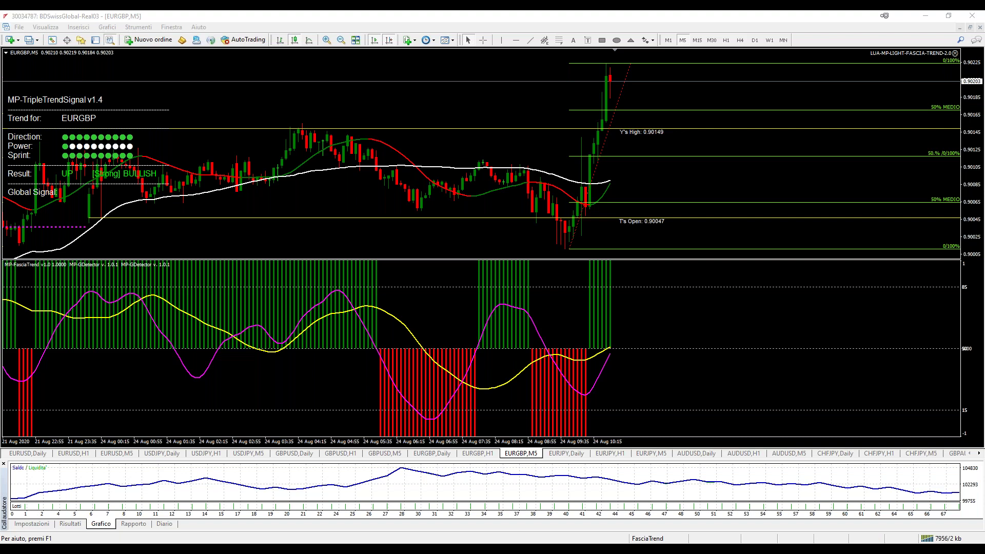
- On GBPUSD M5, measure the rise up to the recent high with the crosshair
{"action": "left_click", "coordinate": [383, 454]}
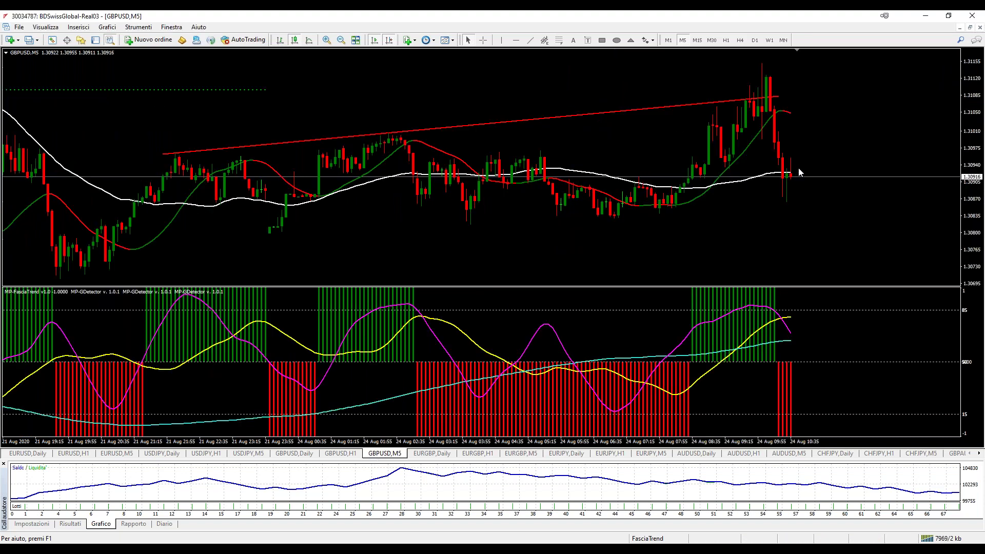
{"action": "middle_click", "coordinate": [814, 158]}
{"action": "left_click_drag", "start_coordinate": [800, 210], "coordinate": [828, 92]}
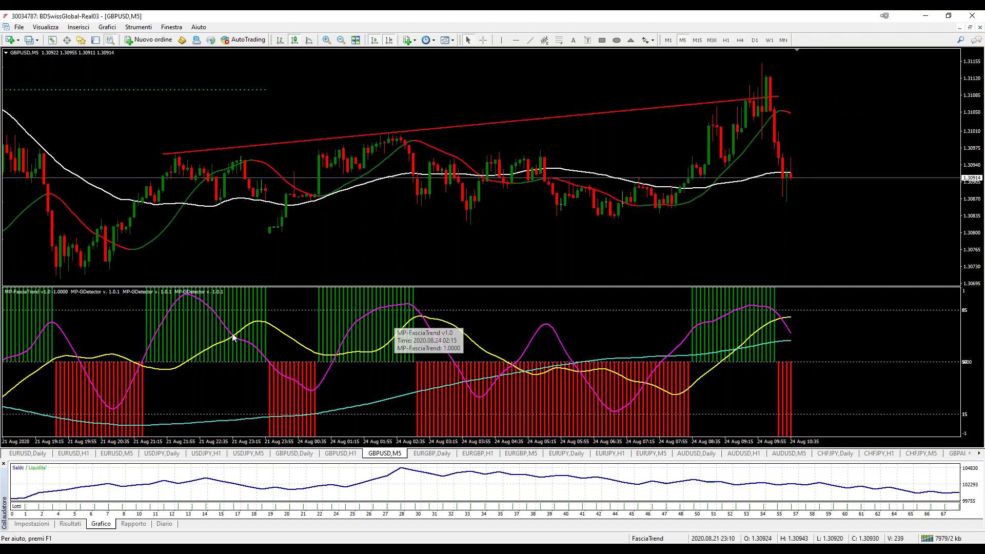
- Flip through the GBPUSD H1, EURGBP H1 and EURGBP M5 charts, ending on EURGBP H1
{"action": "left_click", "coordinate": [343, 455]}
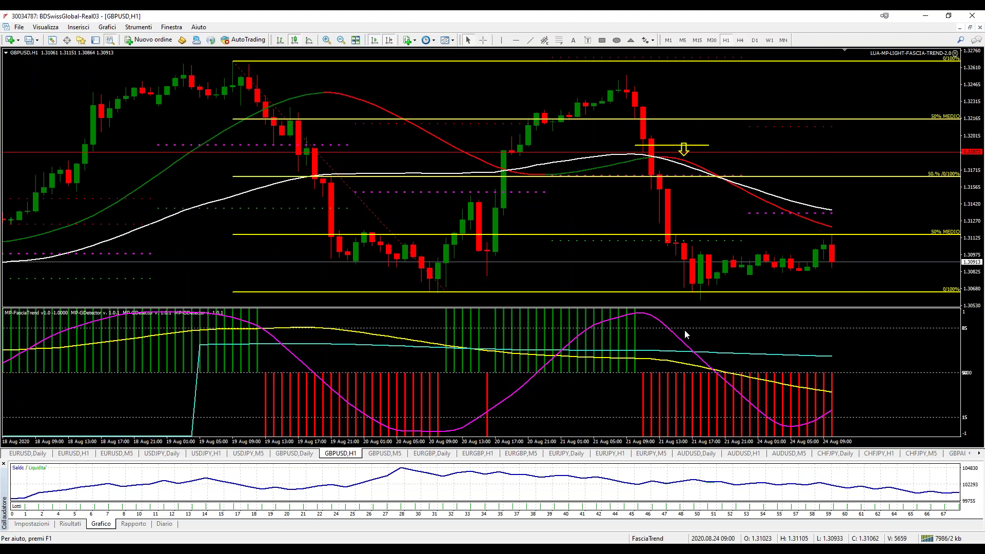
{"action": "left_click", "coordinate": [488, 456]}
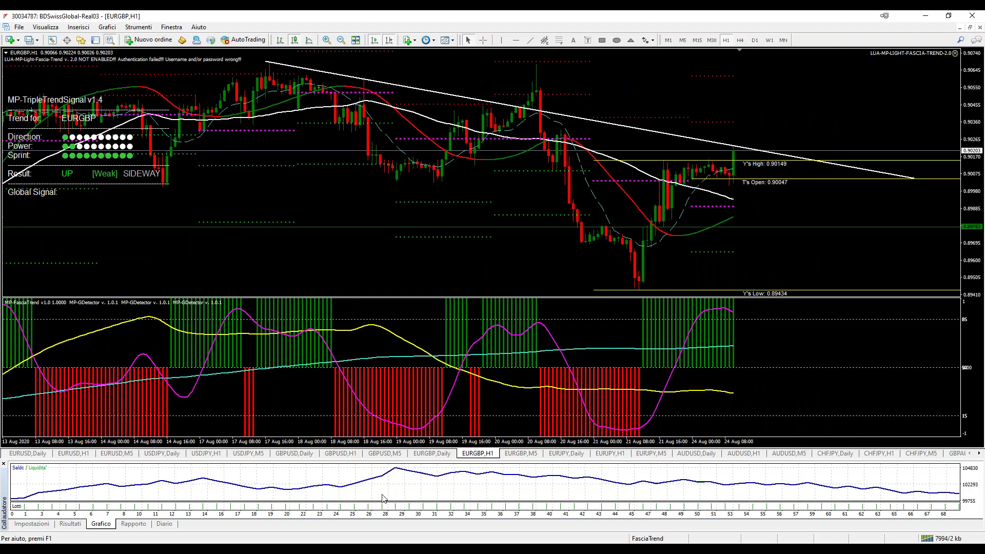
{"action": "left_click", "coordinate": [510, 455]}
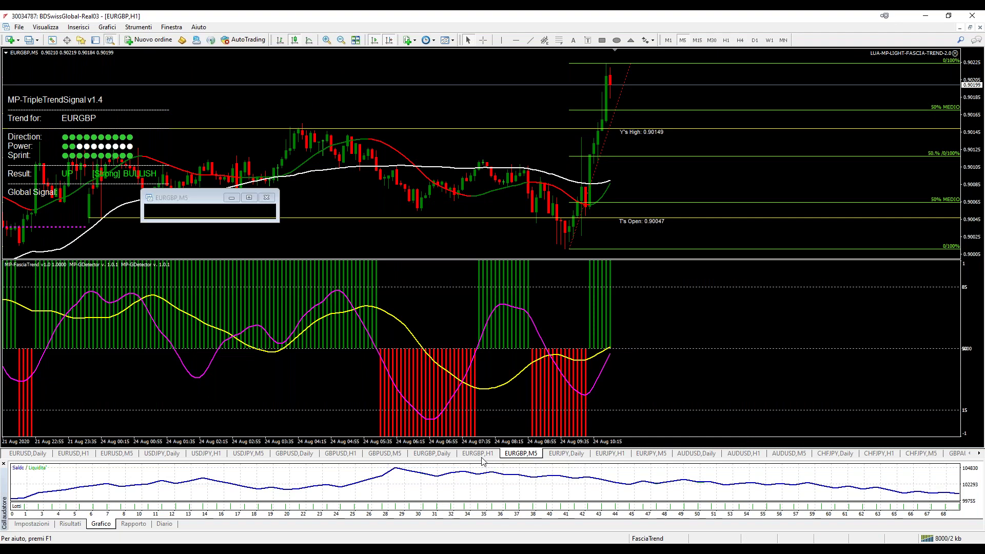
{"action": "left_click", "coordinate": [481, 456]}
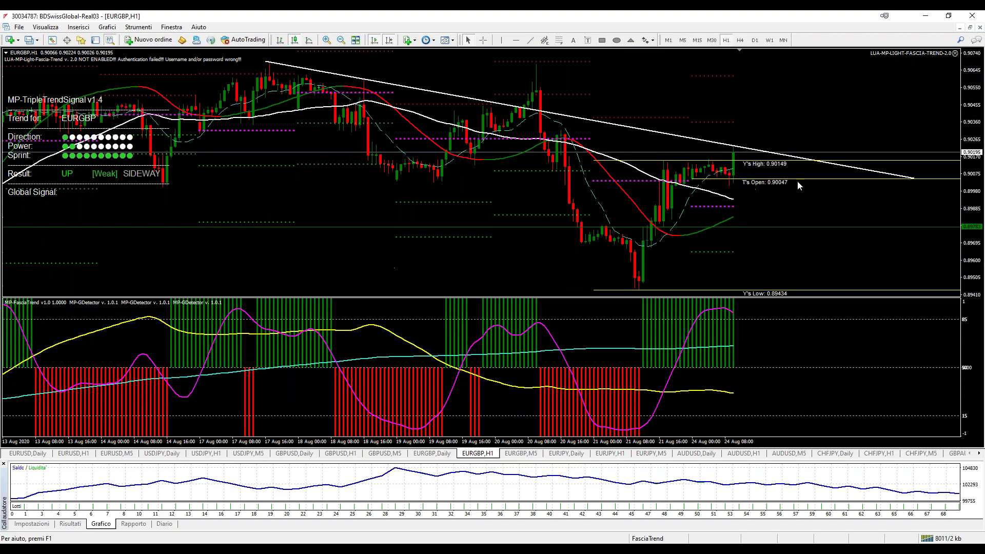
- Measure upward from the last EURGBP H1 candle, exit crosshair mode, and bring up EURUSD M5
{"action": "middle_click", "coordinate": [735, 147]}
{"action": "left_click_drag", "start_coordinate": [735, 147], "coordinate": [756, 88]}
{"action": "left_click_drag", "start_coordinate": [755, 88], "coordinate": [738, 126]}
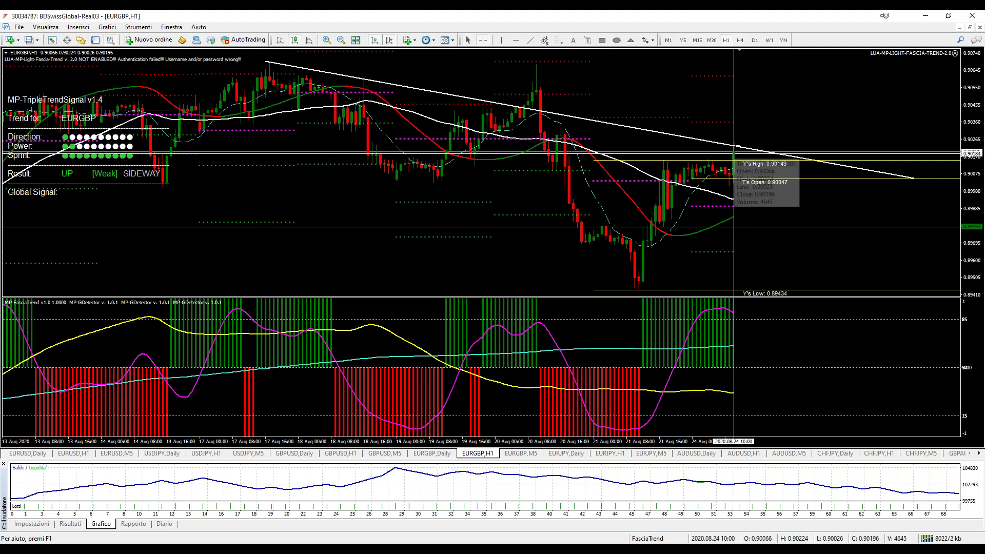
{"action": "key", "text": "Escape"}
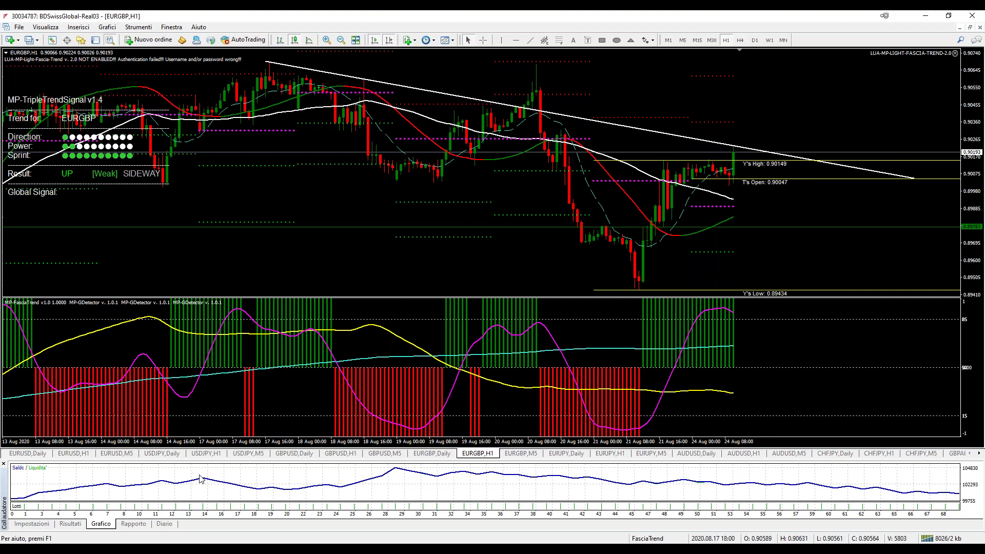
{"action": "left_click", "coordinate": [111, 457]}
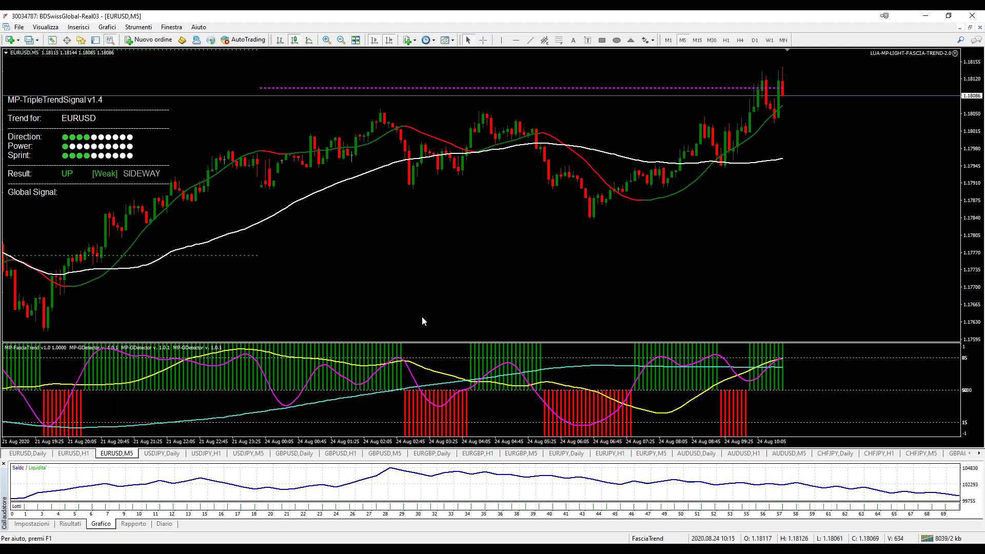
- Measure from the latest EURUSD M5 high with the crosshair, then bring up EURUSD H1
{"action": "key", "text": "ctrl+f"}
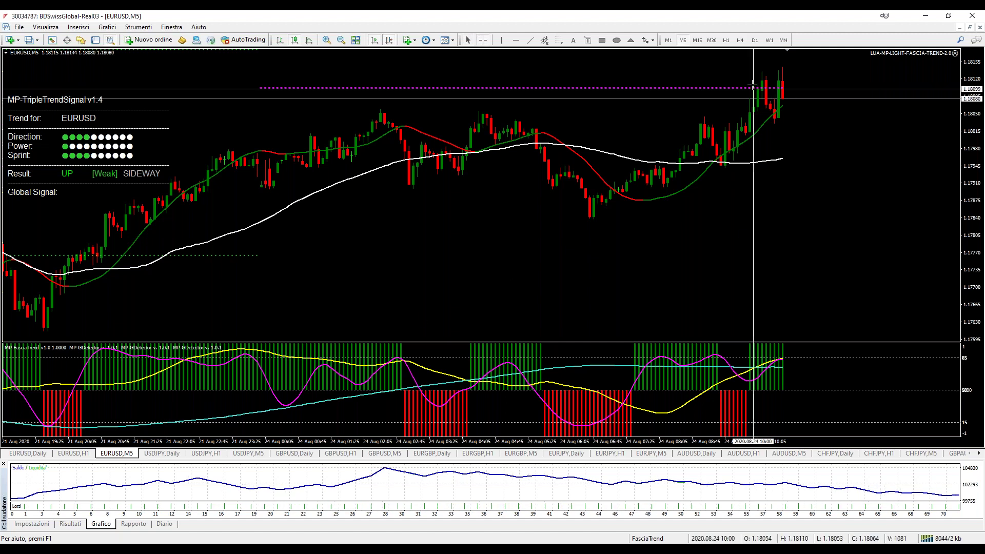
{"action": "left_click_drag", "start_coordinate": [755, 74], "coordinate": [786, 72]}
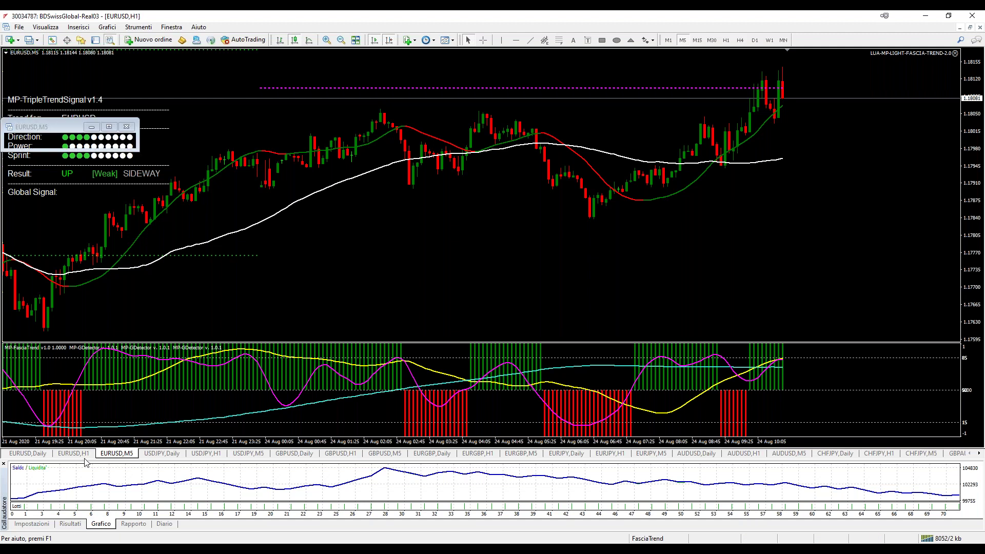
{"action": "left_click", "coordinate": [74, 454]}
- Read price and time at the 20 Aug H1 bar, keeping the FasciaTrend chart profile
{"action": "mouse_move", "coordinate": [708, 260]}
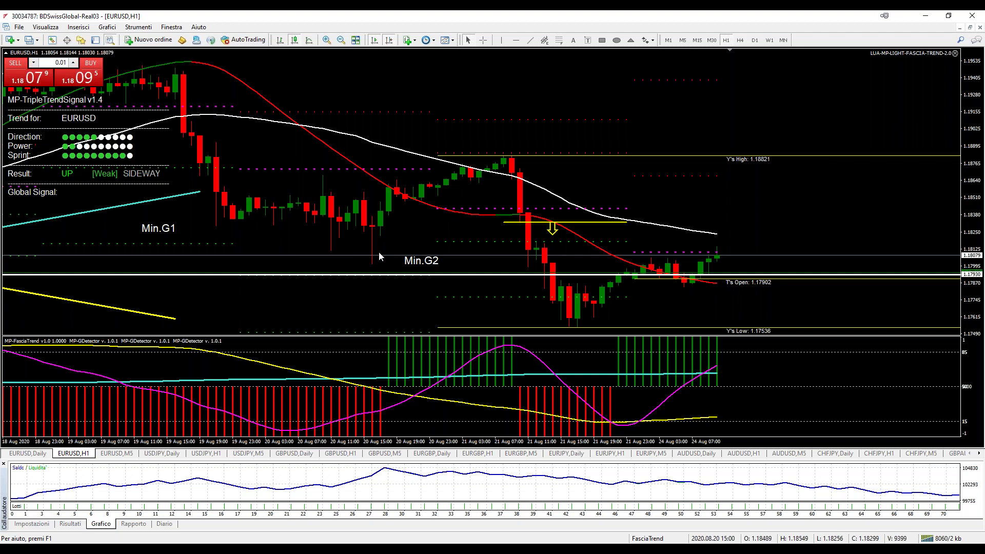
{"action": "middle_click", "coordinate": [267, 252]}
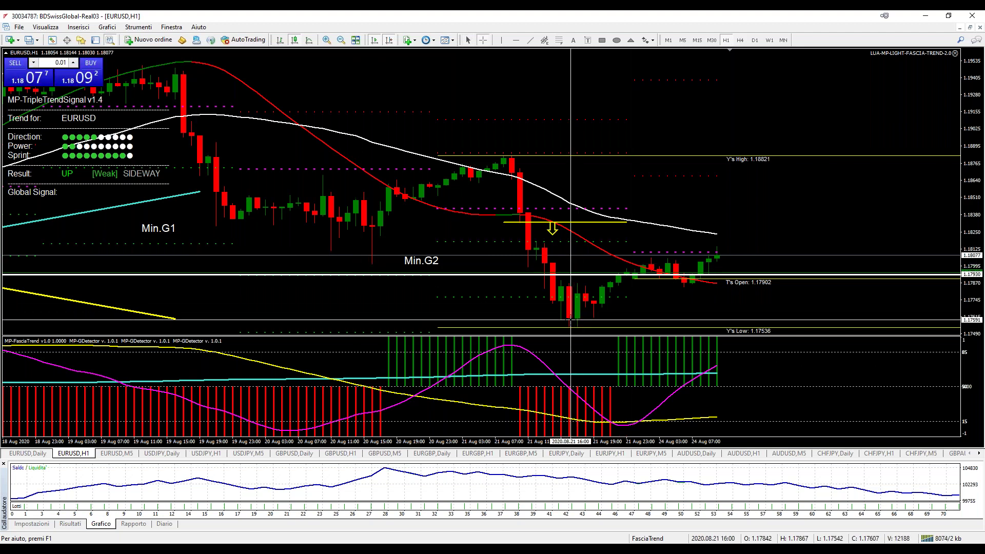
{"action": "left_click", "coordinate": [674, 541]}
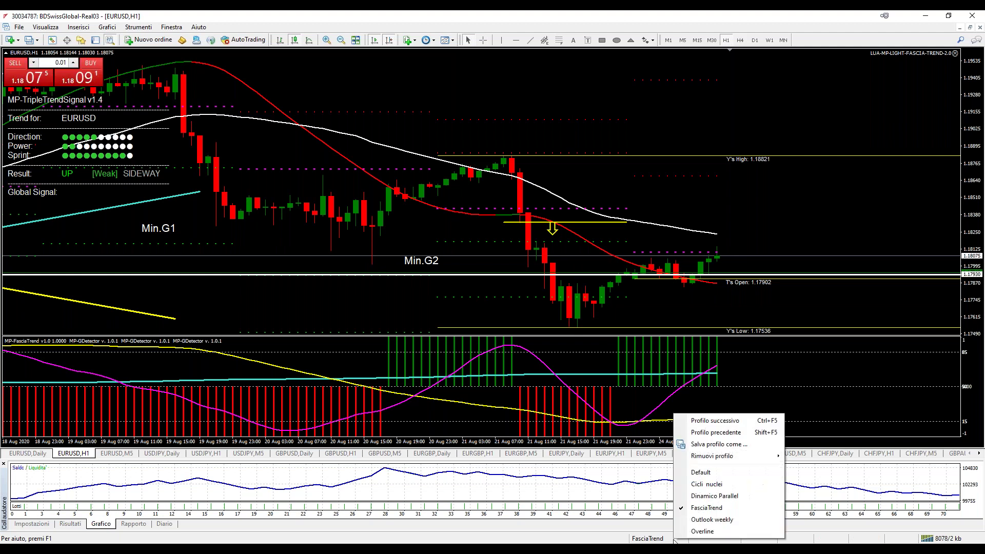
{"action": "left_click", "coordinate": [675, 402]}
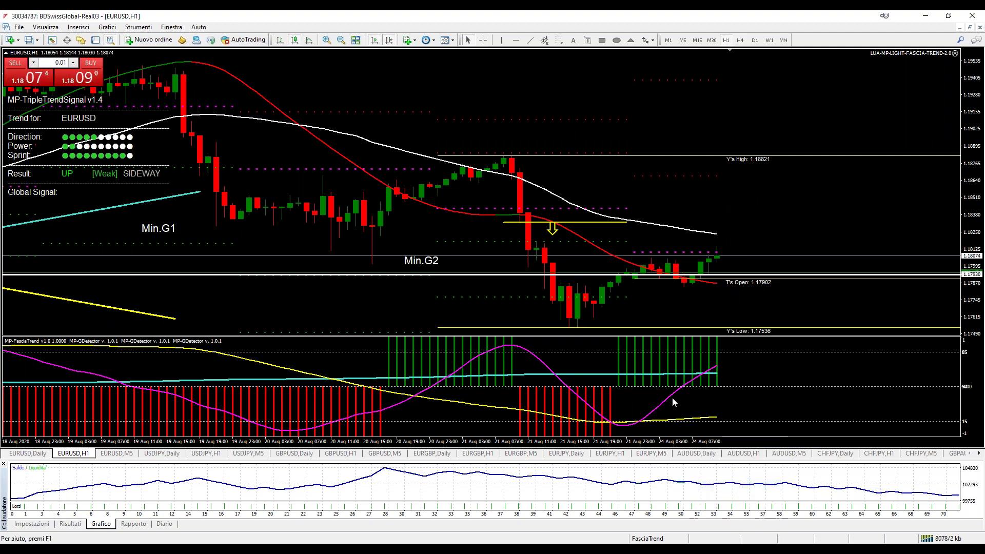